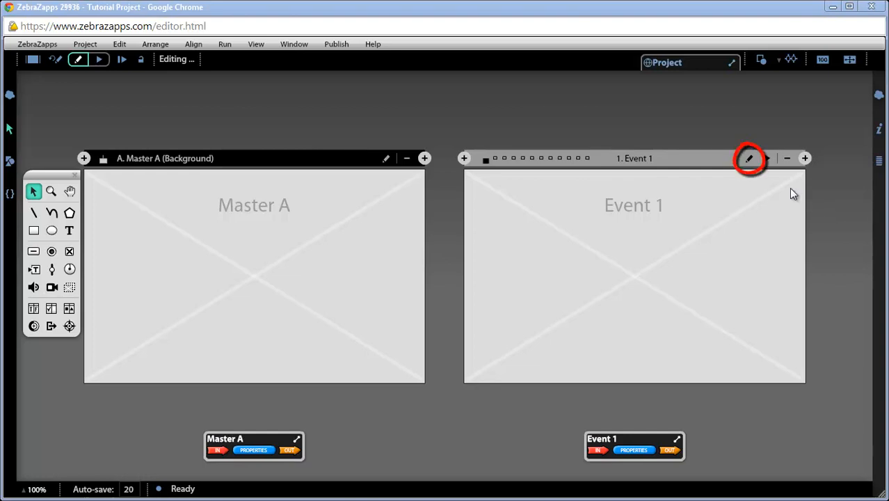
Open Event 1 for editing and import all the images in the Lifeguard folder into the project's resources
click(749, 159)
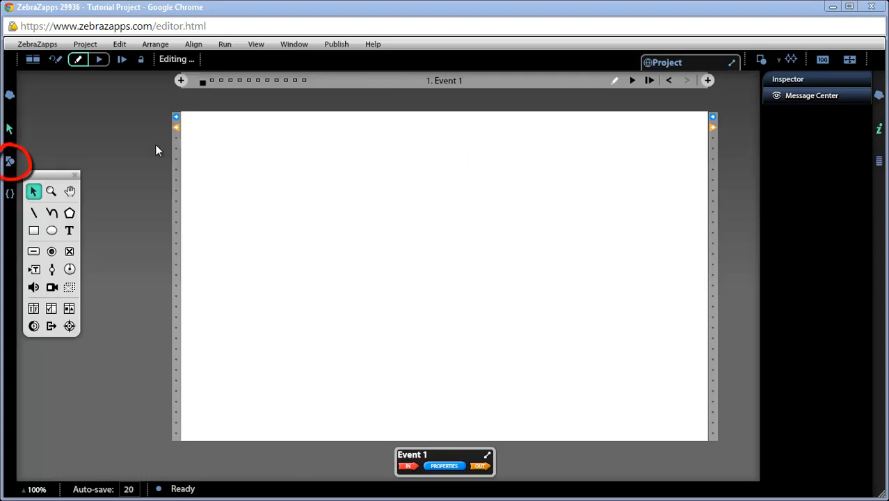
click(10, 165)
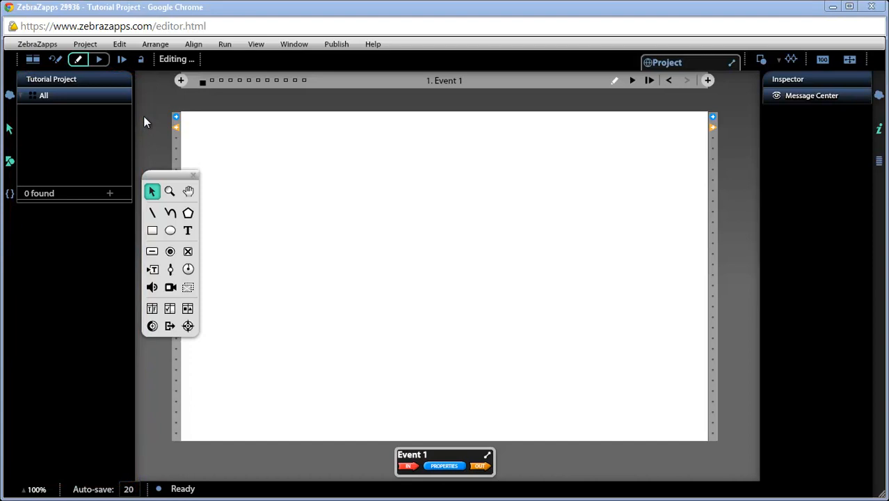
click(110, 194)
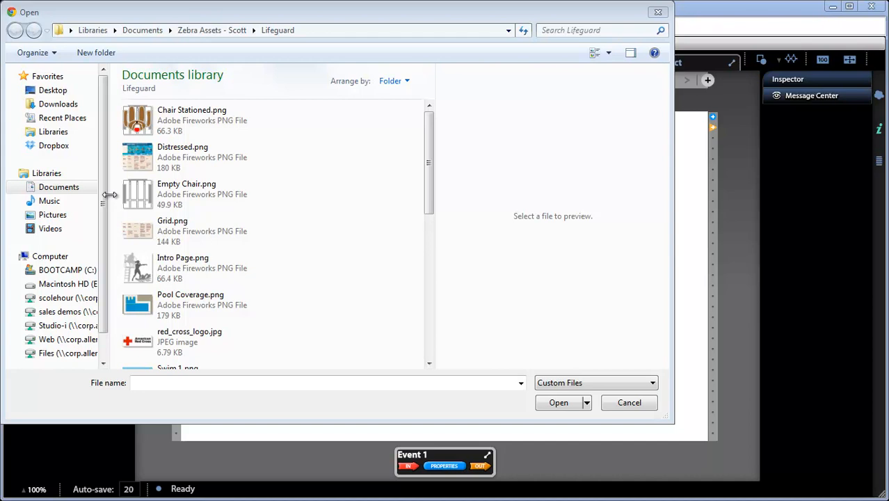
click(167, 126)
ctrl+click(167, 154)
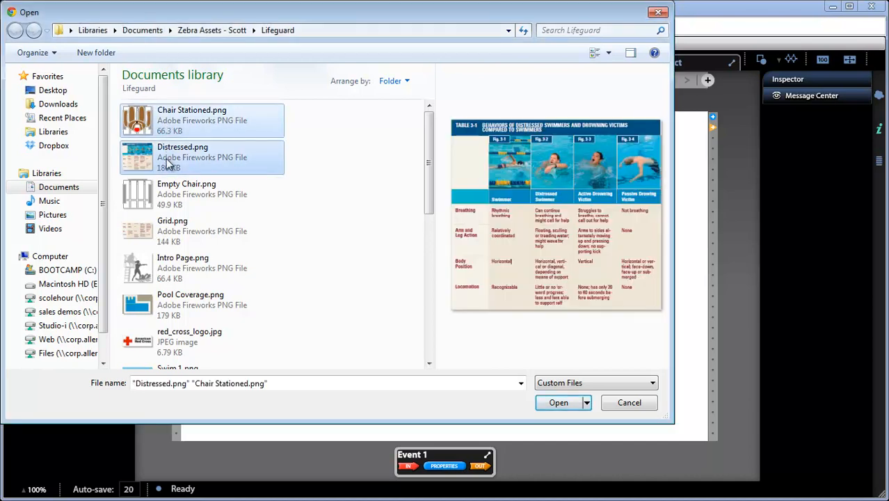
ctrl+click(170, 193)
ctrl+click(174, 232)
drag(430, 172, 441, 333)
shift+click(149, 342)
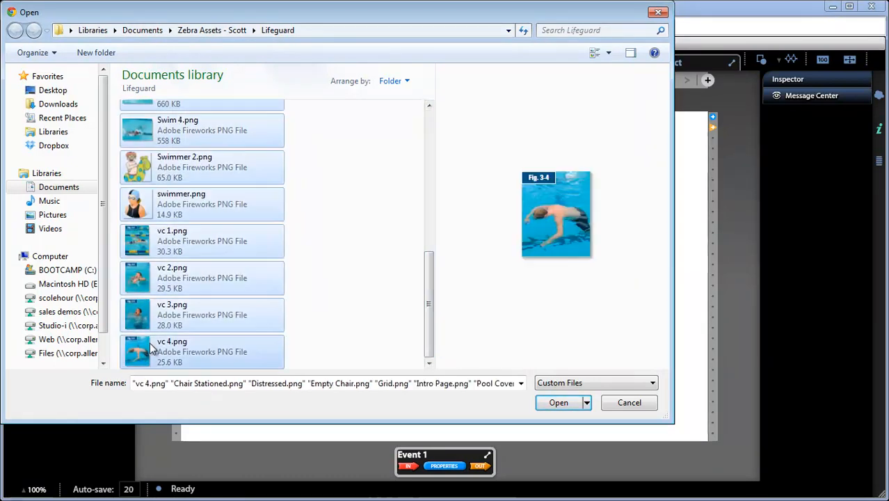
click(545, 403)
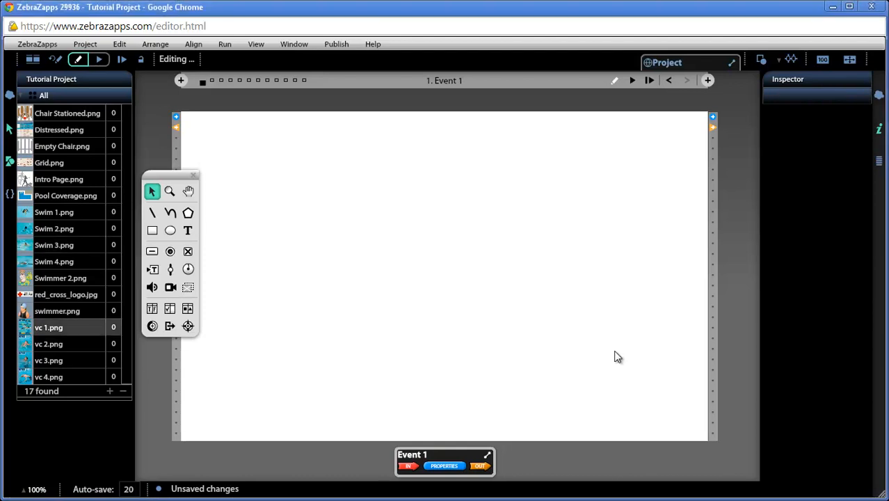
Place vc 1.png, vc 2.png, vc 3.png and vc 4.png on the Event 1 stage in a descending staggered row
drag(52, 331, 295, 215)
click(309, 286)
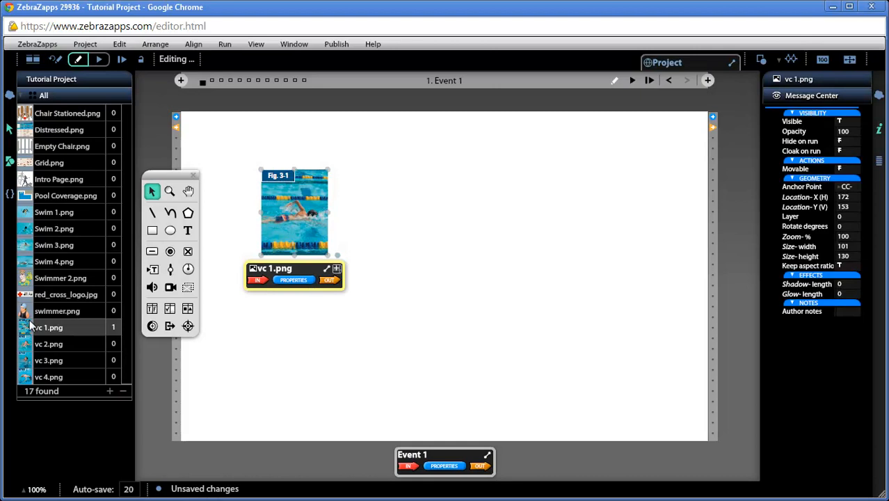
drag(45, 344, 376, 244)
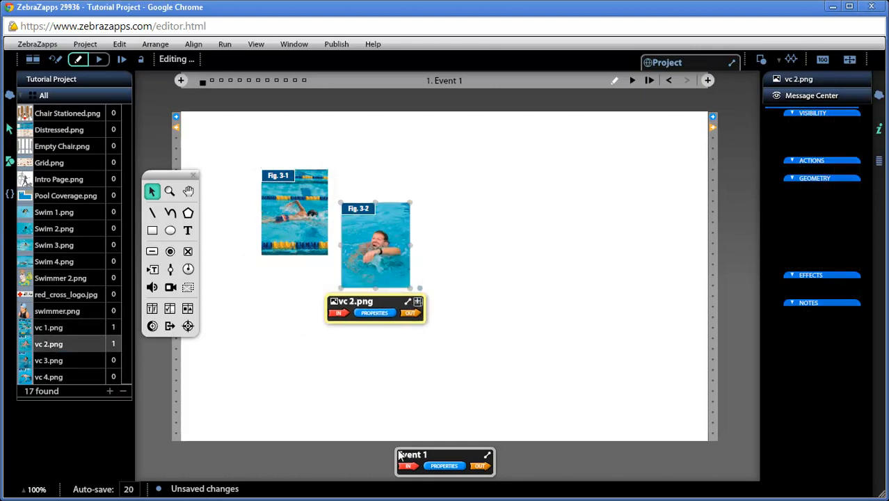
drag(31, 360, 498, 302)
drag(32, 376, 627, 332)
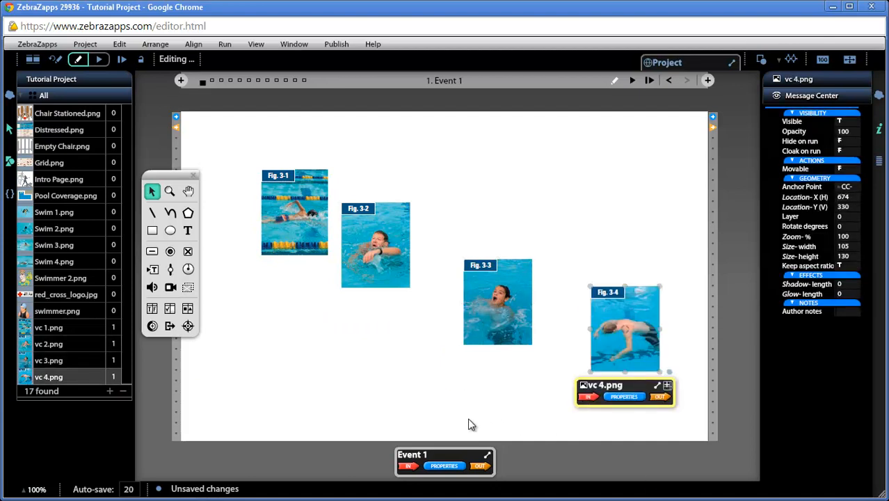
Give all four vc images a shadow length of 10 and align their top edges
click(435, 408)
key(ctrl+a)
click(393, 401)
drag(226, 216, 655, 377)
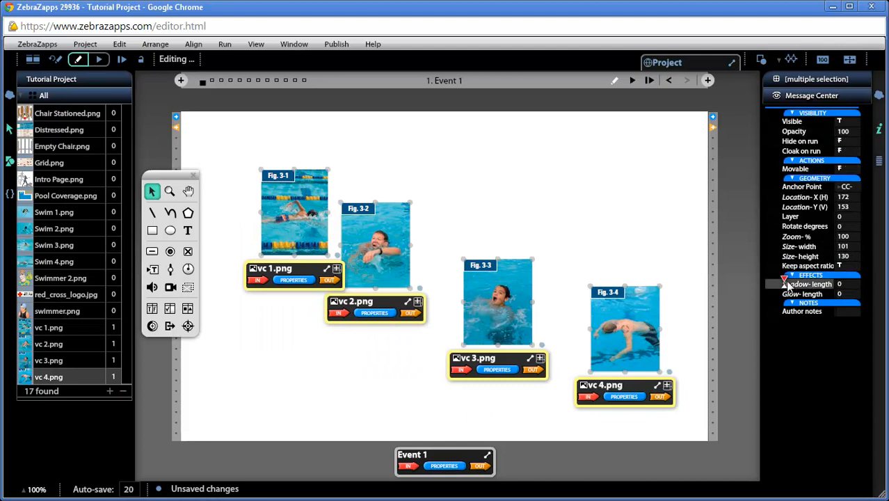
mouse_move(784, 282)
mouse_down()
mouse_move(808, 284)
mouse_move(800, 284)
mouse_up()
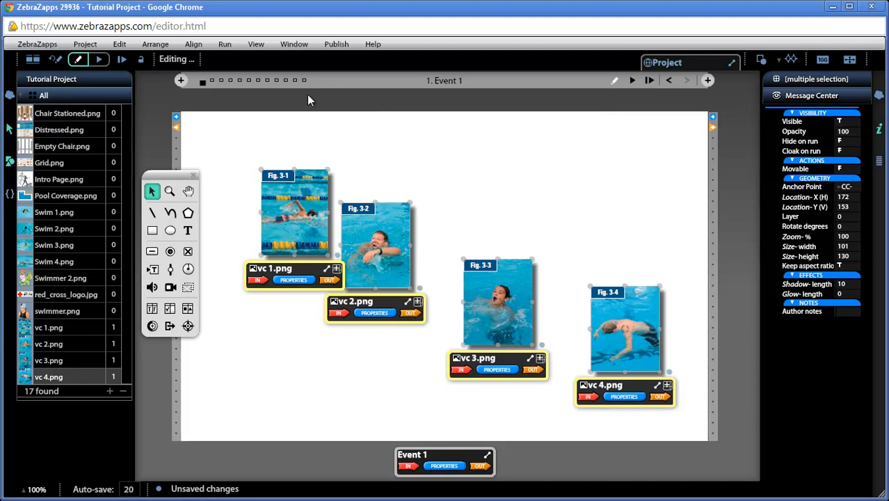
click(192, 45)
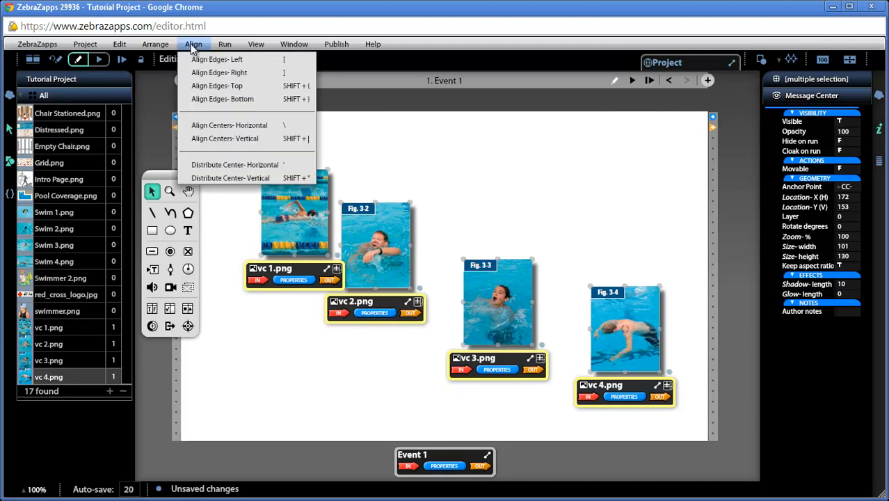
click(196, 87)
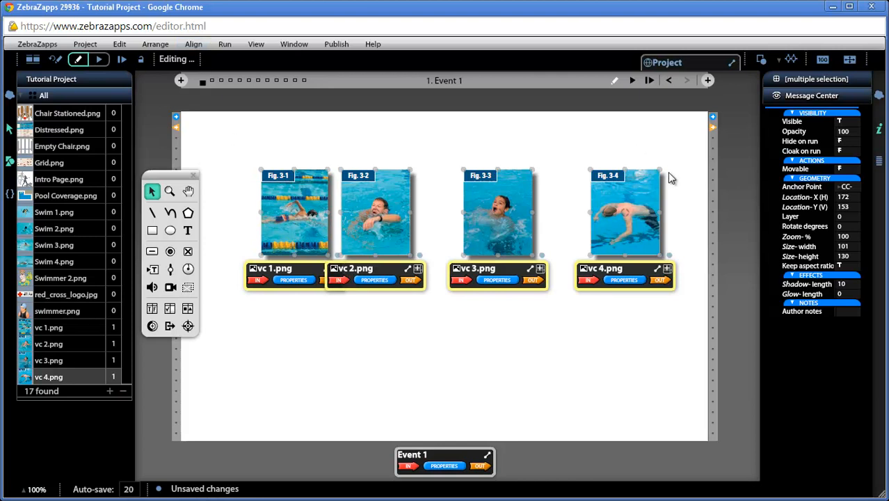
Nudge only the vc 4.png image left to a horizontal location of 640
click(627, 338)
click(630, 231)
key(Left)
key(Left)
key(Left)
key(Left)
key(Left)
key(Left)
key(Left)
key(Left)
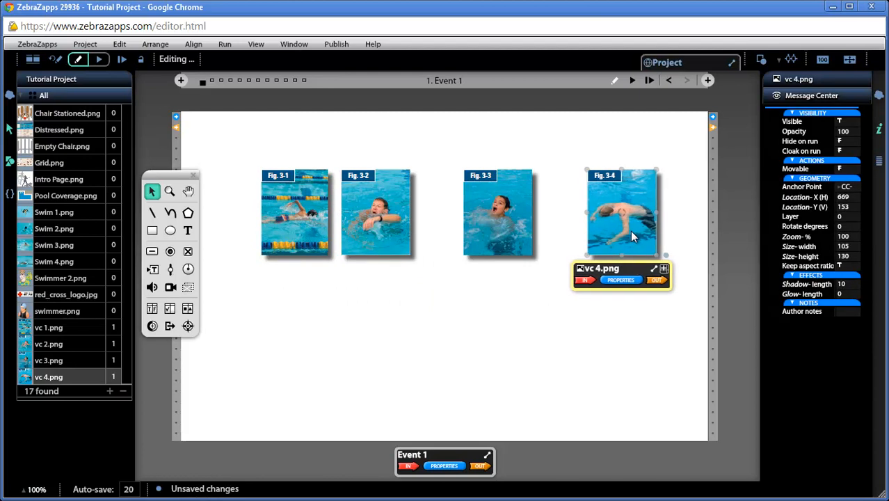
key(Left)
key(Left)
key(Left)
key(Left)
key(Left)
key(Left)
key(Left)
key(Left)
key(Left)
key(Left)
key(Left)
key(Left)
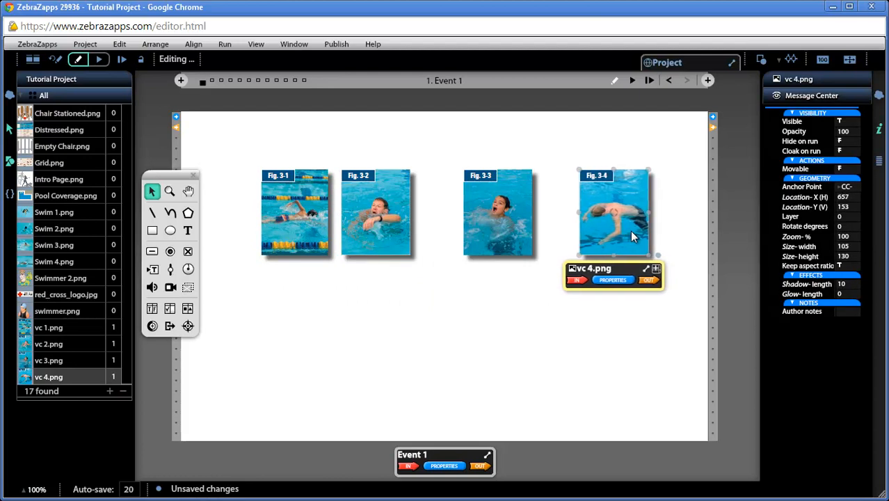
key(Left)
key(Left)
key(Left)
key(Left)
key(Left)
key(Left)
key(Left)
key(Left)
key(Left)
key(Left)
key(Left)
key(Left)
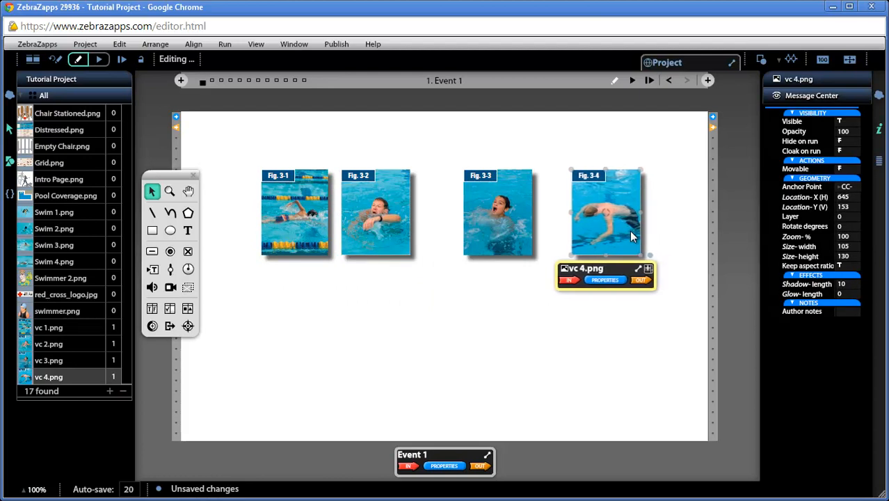
key(Left)
key(Left)
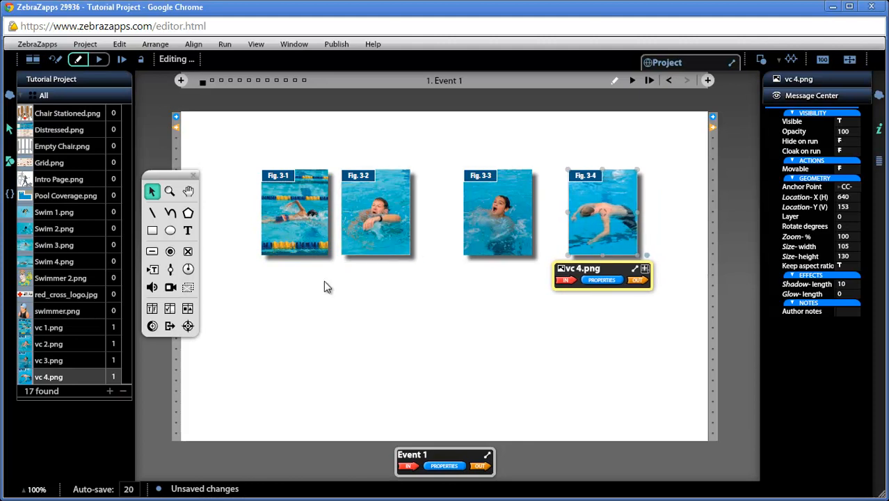
Distribute the centers of all four vc images horizontally
drag(243, 300, 638, 208)
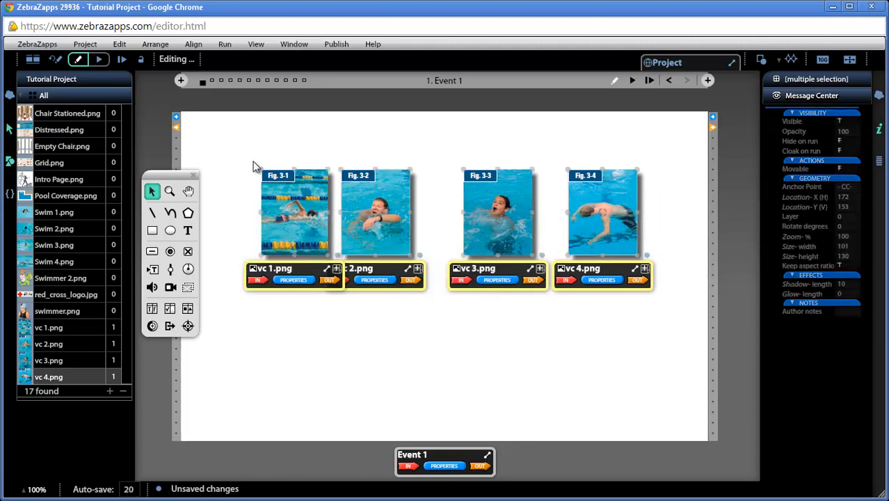
click(191, 45)
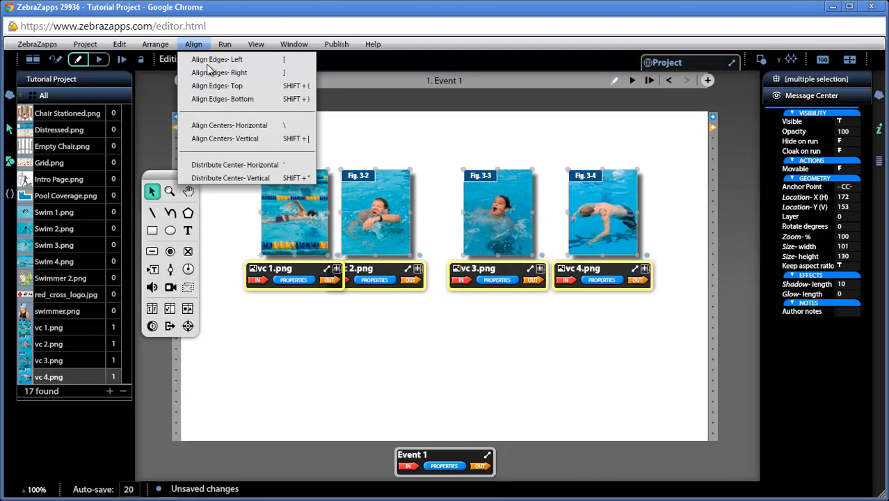
click(210, 166)
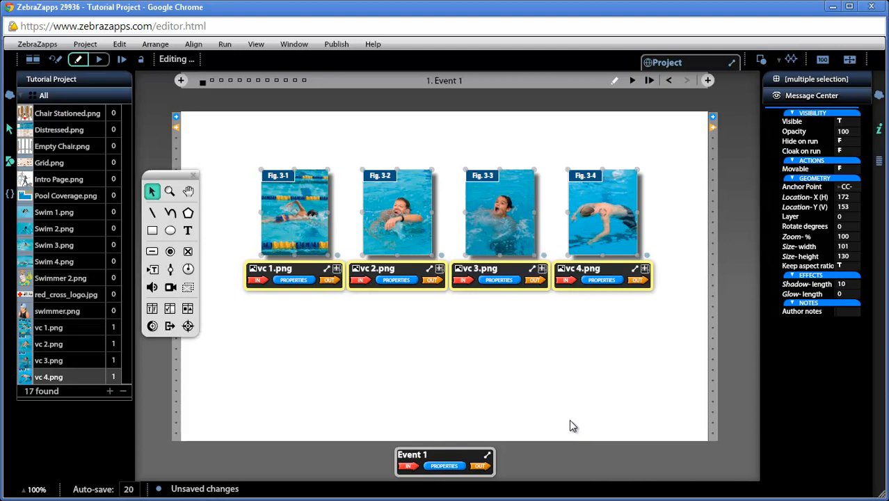
Nudge the four selected images 7 pixels left and 6 pixels up in one-pixel increments
key(Left)
key(Left)
key(Left)
key(Left)
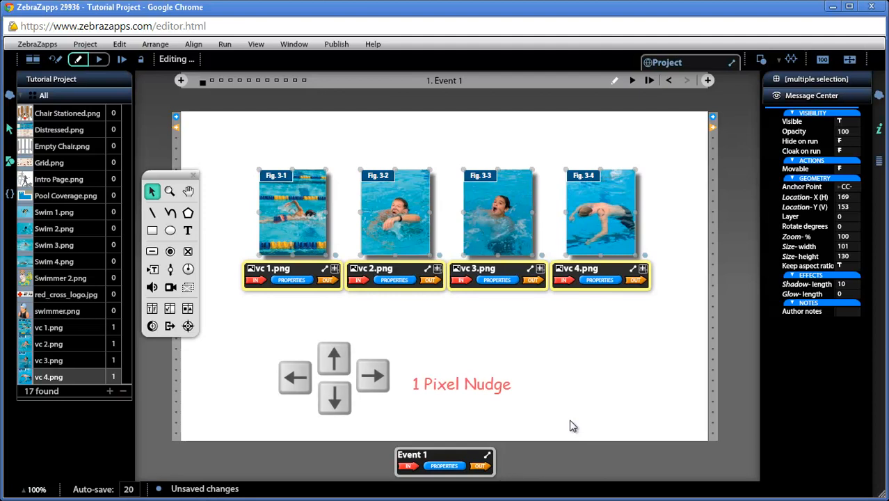
key(Left)
key(Left)
key(Left)
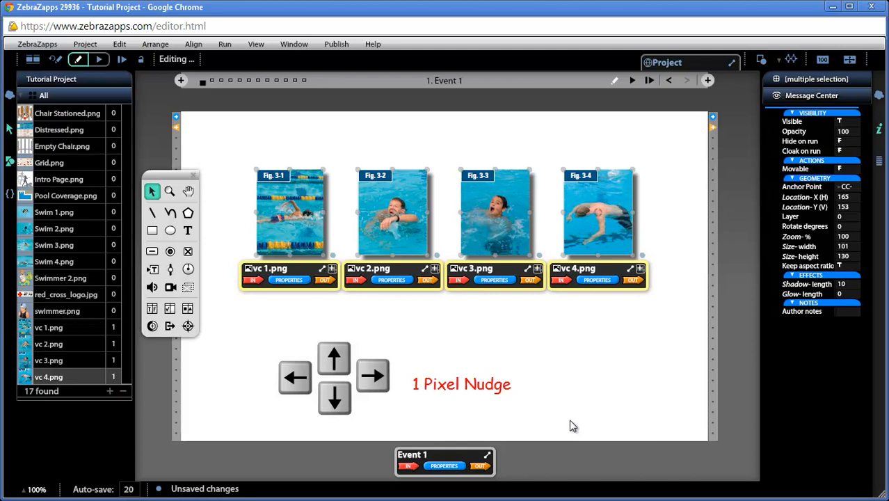
key(Up)
key(Up)
key(Up)
key(Up)
key(Up)
key(Up)
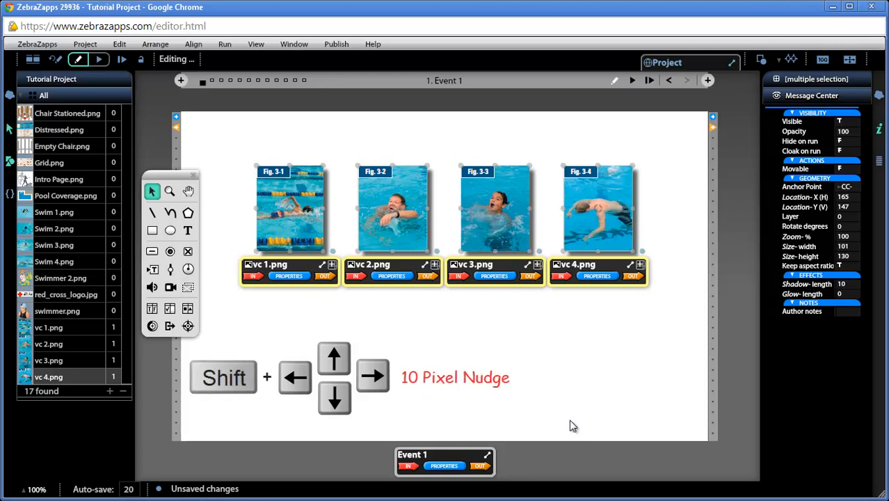
Shift the four selected images up 30 pixels and back down 20 pixels in 10-pixel increments
key(shift+Up)
key(shift+Up)
key(shift+Up)
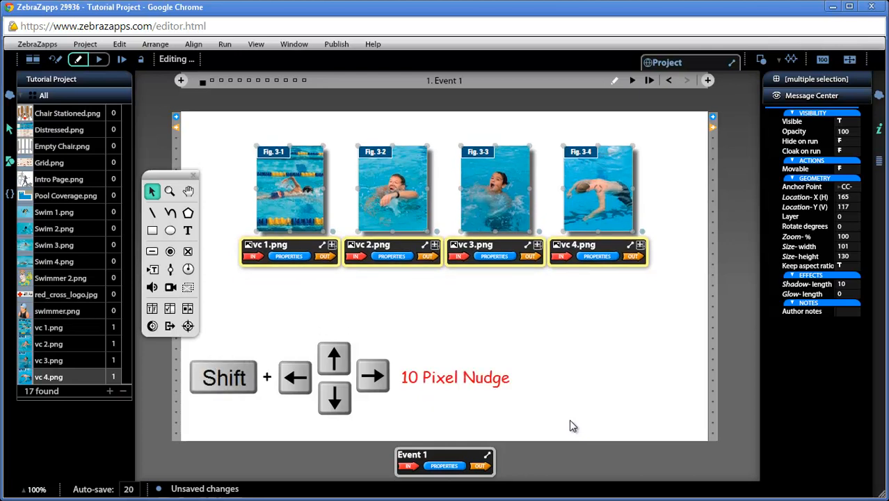
key(shift+Down)
key(shift+Down)
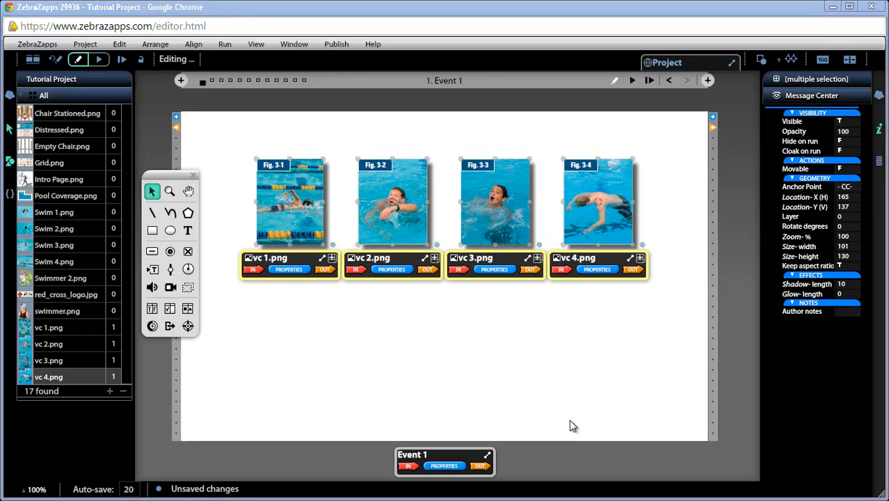
Place Swim 4.png below the row at about X 388, Y 295 and send it to the back
drag(24, 266, 446, 315)
drag(426, 356, 454, 345)
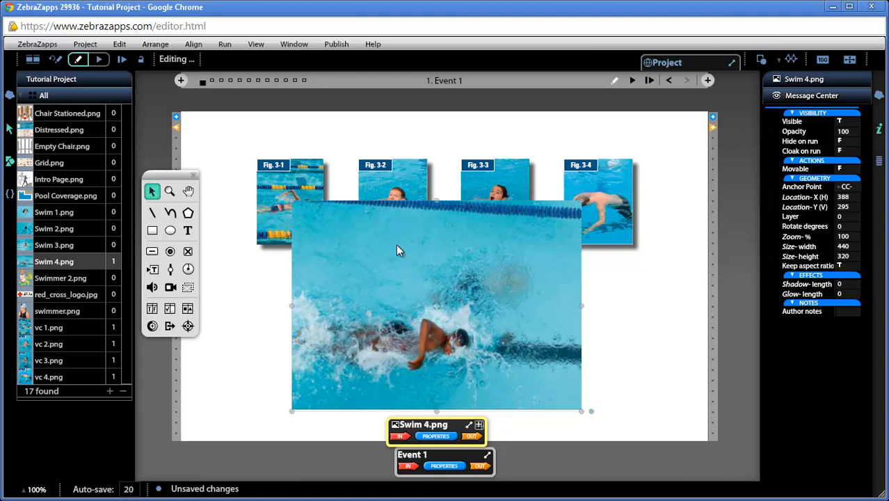
click(164, 46)
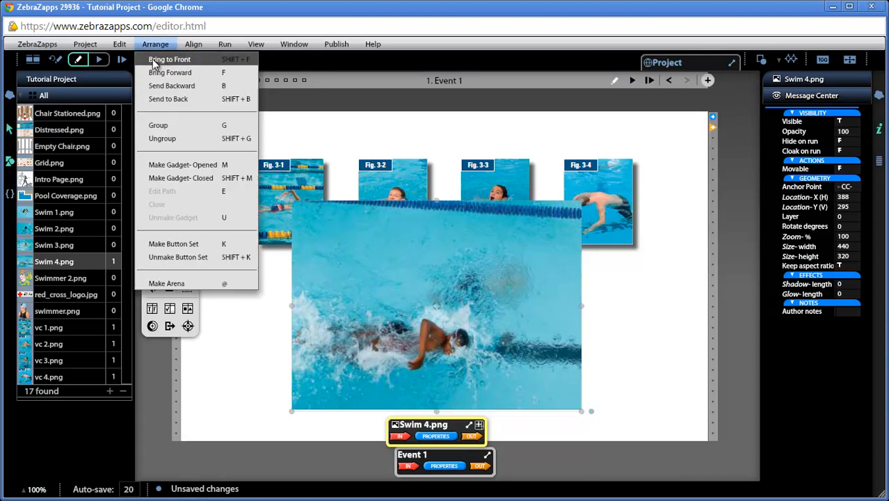
click(166, 99)
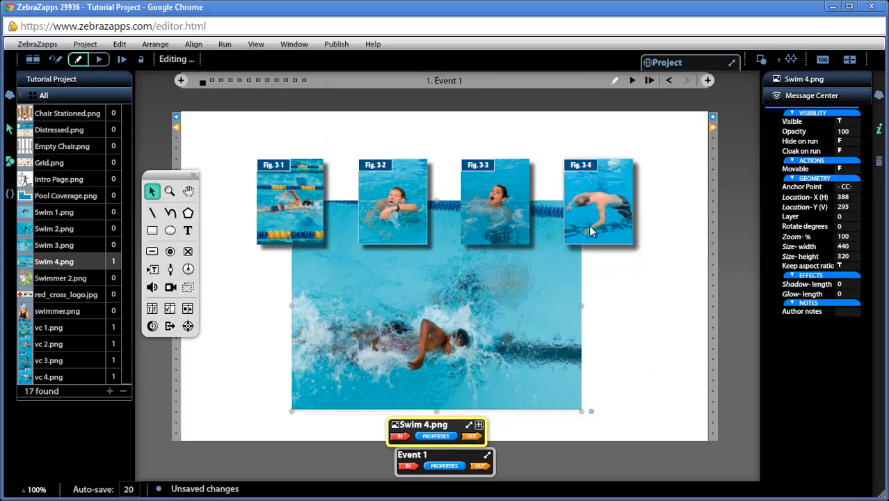
Bring the Swim 4.png image forward by two layers and send it to the back again
click(628, 337)
click(520, 339)
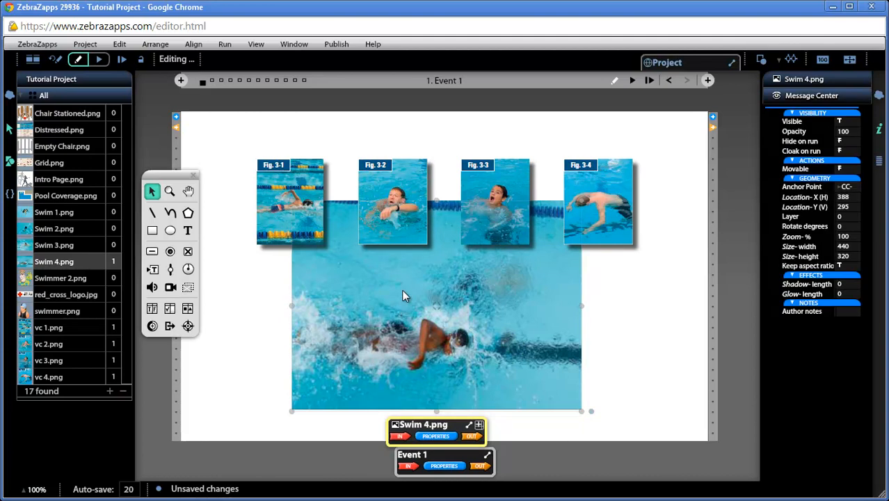
click(157, 46)
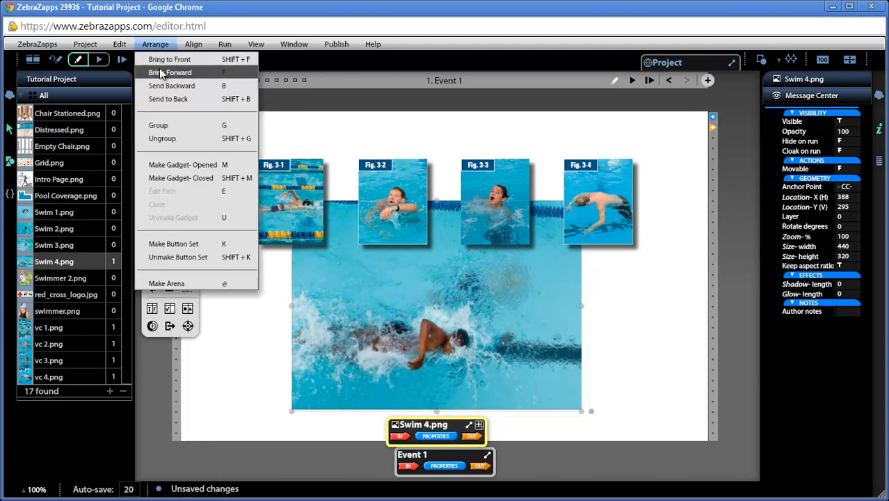
click(160, 72)
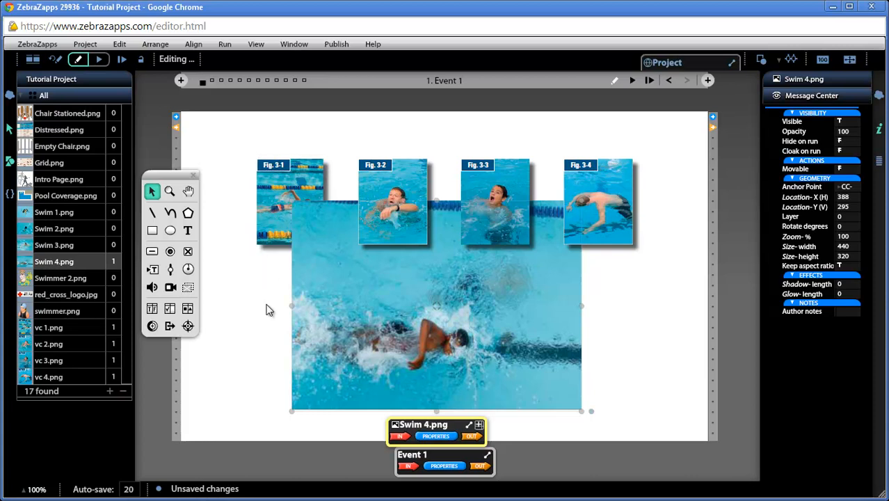
click(154, 43)
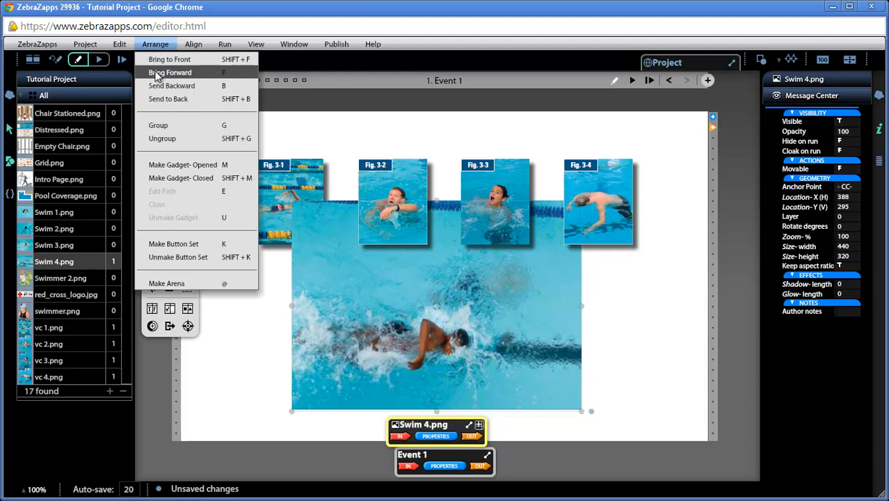
click(157, 72)
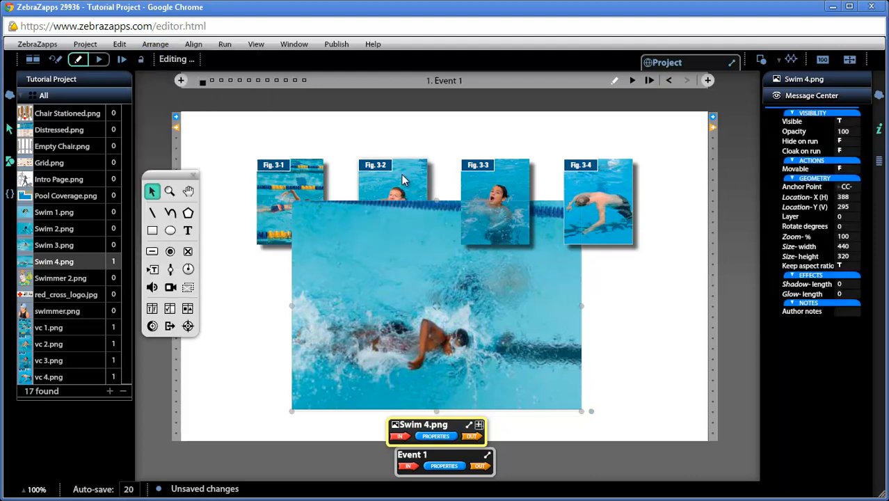
click(155, 44)
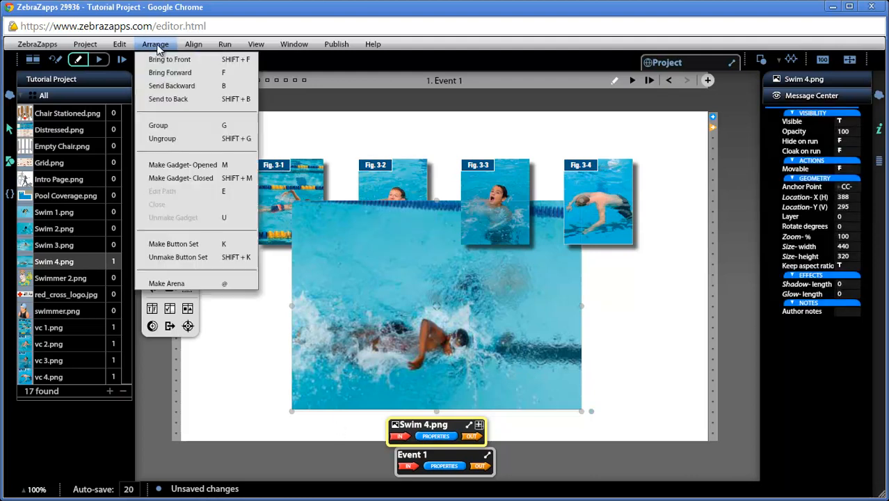
click(176, 100)
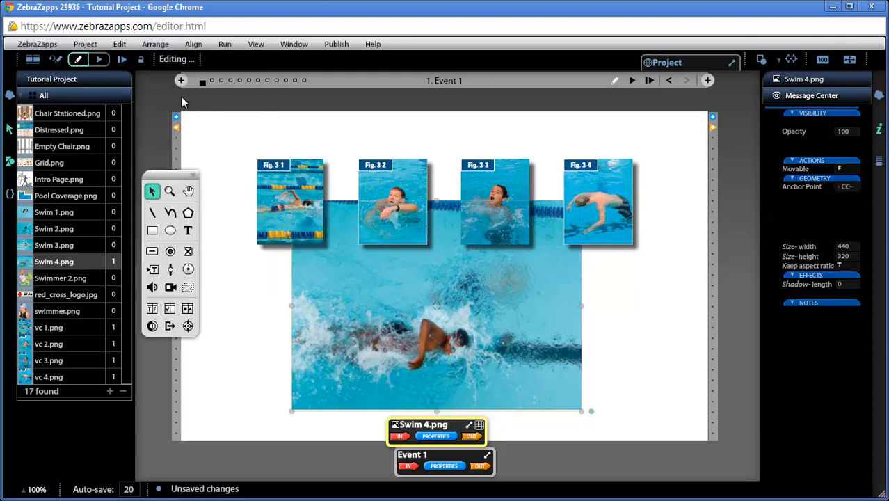